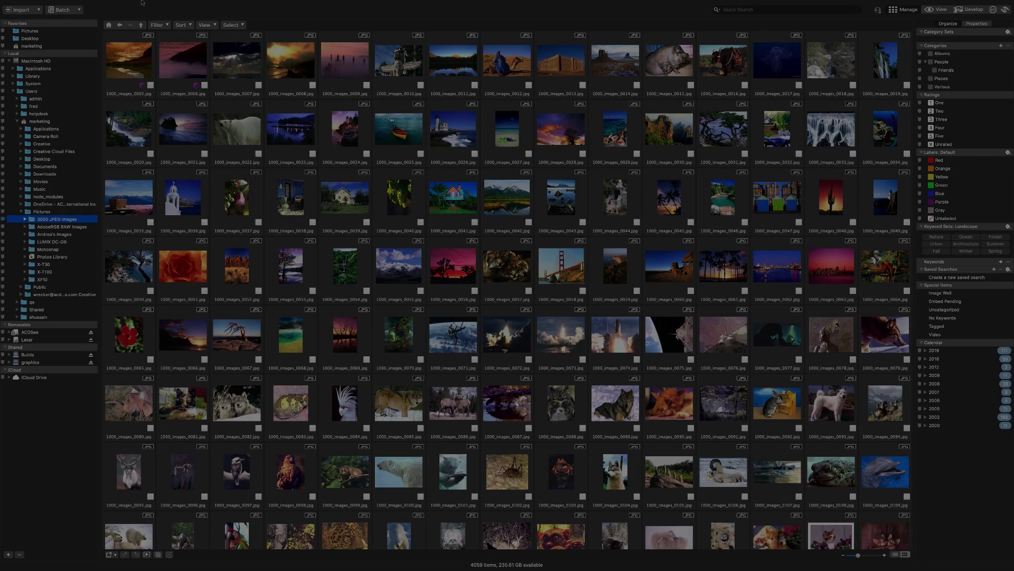
Step: Open the View menu from the menu bar and pick its Map entry
left_click(134, 5)
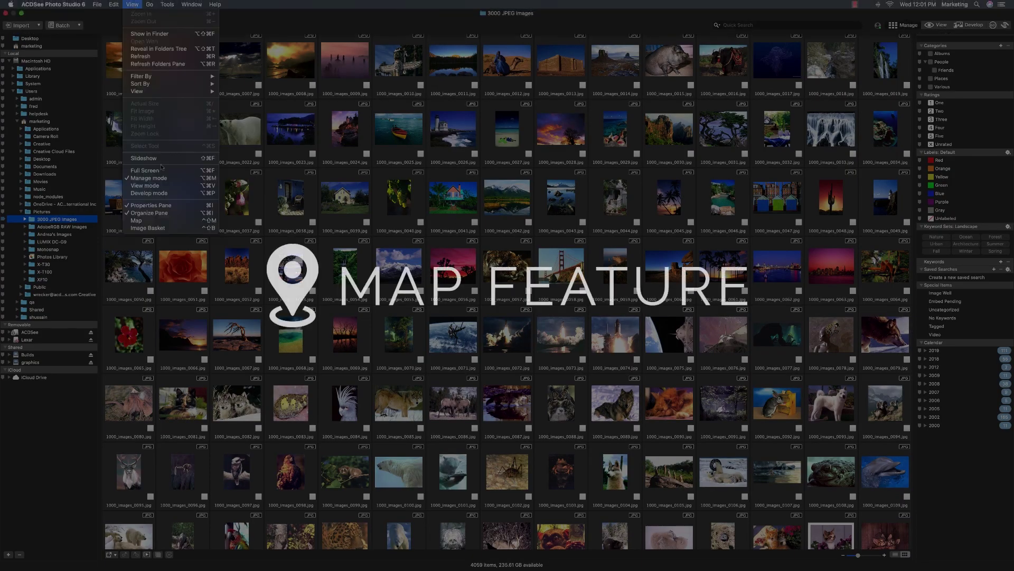
left_click(136, 221)
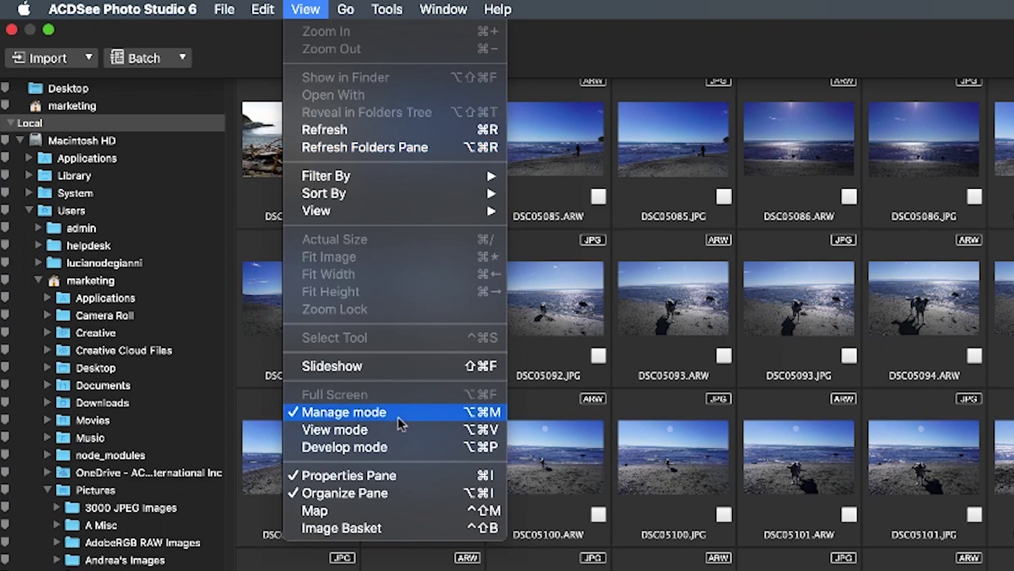
Step: Show a taller map pane, zoom into the Pacific Northwest and search the Shirley, BC address
left_click(327, 511)
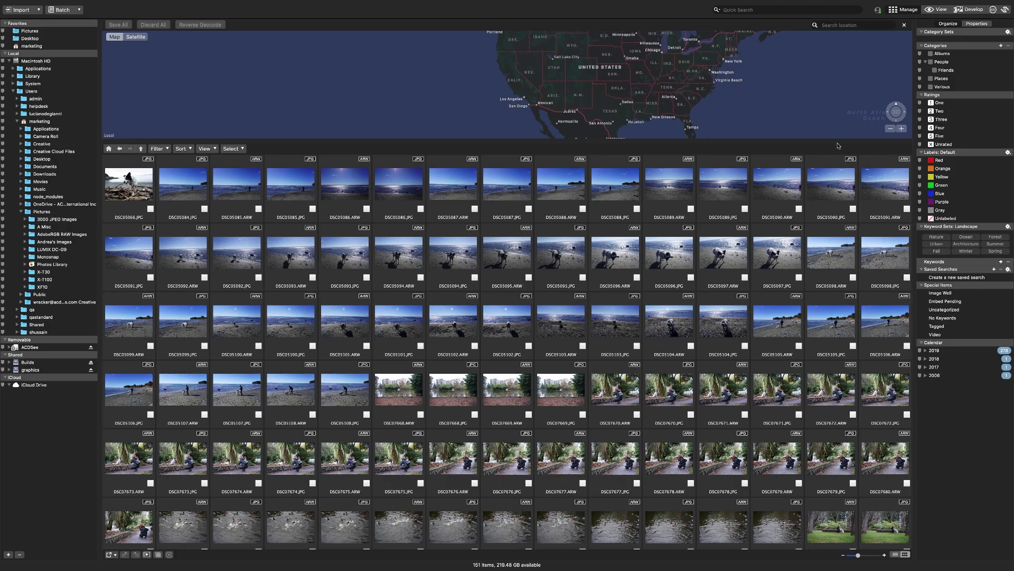
left_click_drag(834, 143, 833, 312)
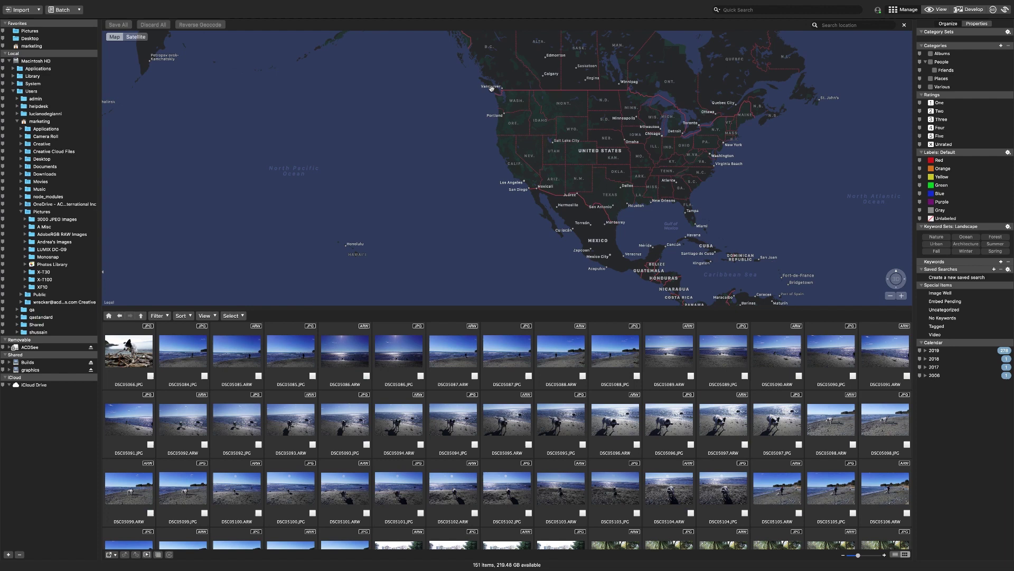
left_click_drag(492, 87, 474, 139)
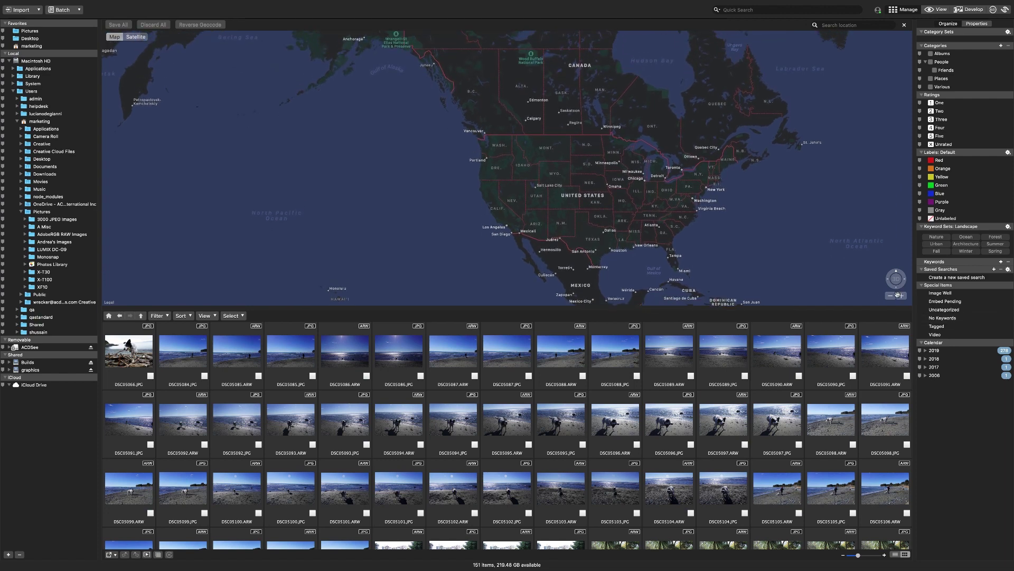
left_click(901, 295)
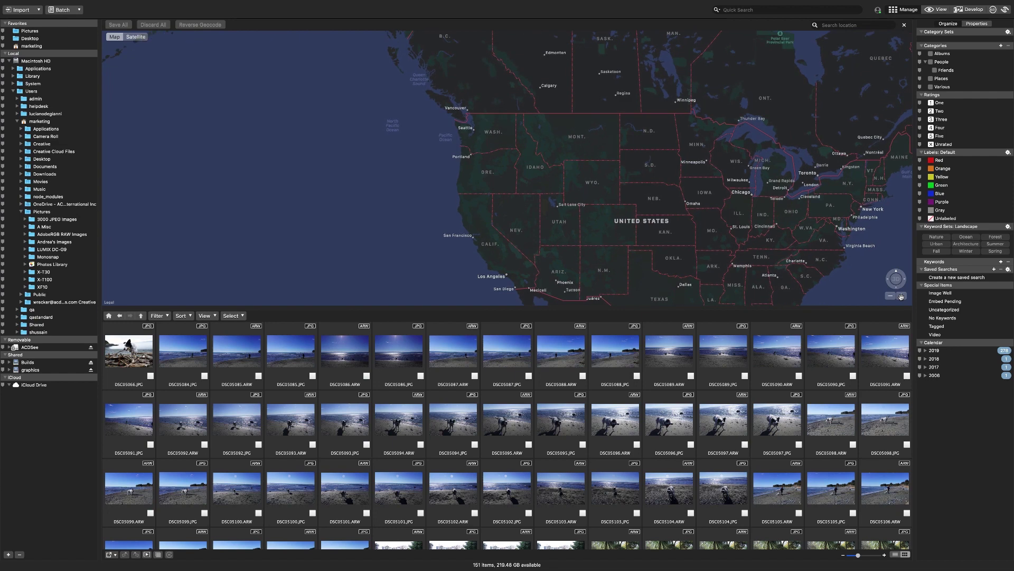
left_click(901, 296)
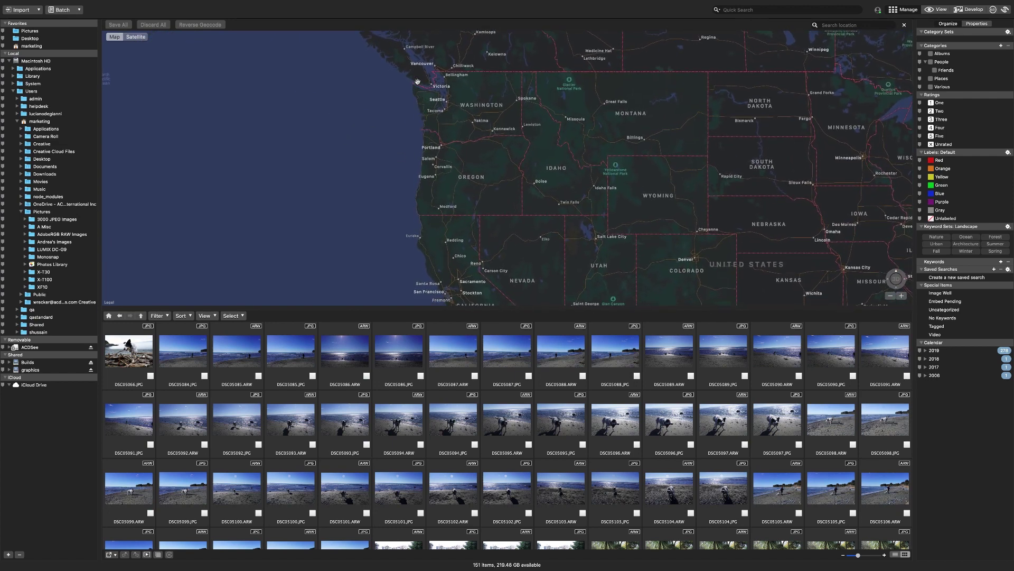
left_click_drag(417, 80, 411, 130)
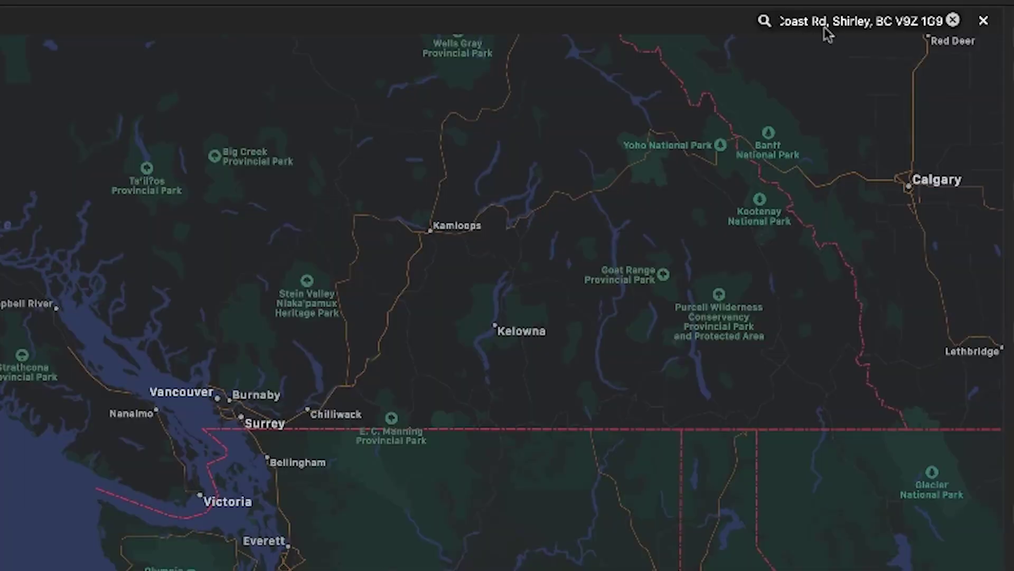
key("Return")
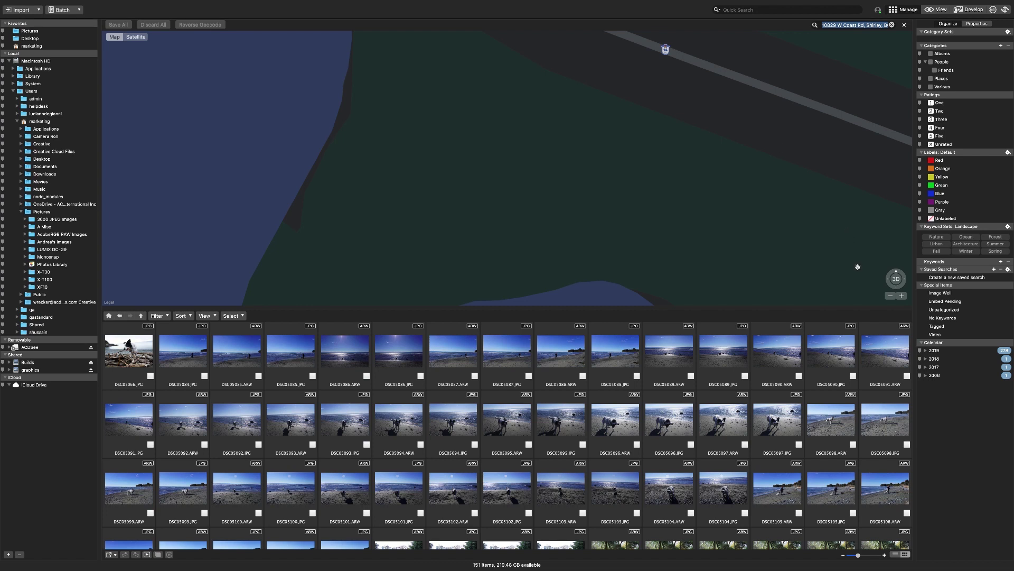
Step: Drop beach photos DSC05084.JPG through DSC05108.JPG onto the searched coastal spot and save all locations
left_click(188, 358)
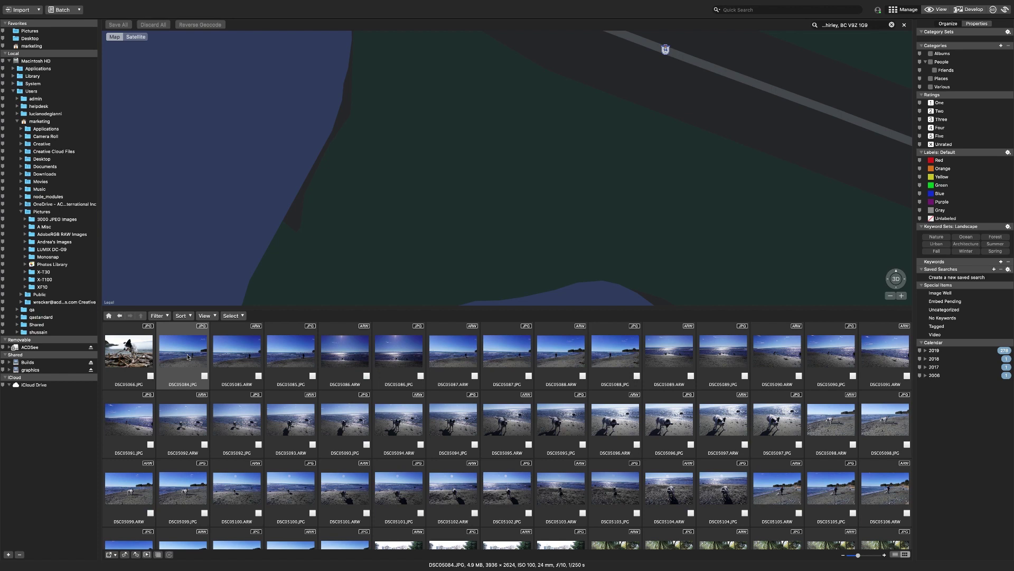
scroll(274, 412, "down", 3)
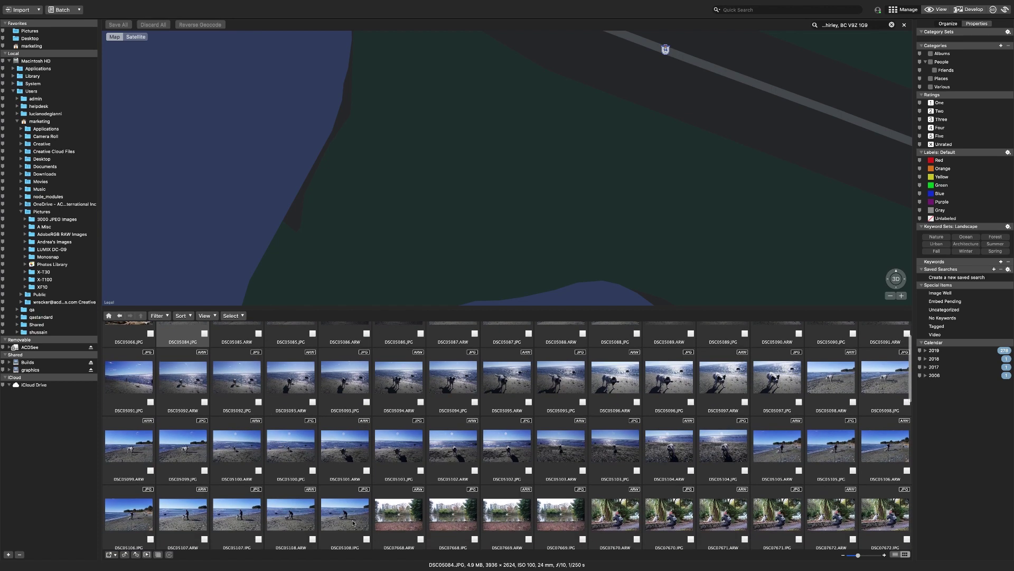
left_click(345, 516, "shift")
left_click_drag(333, 444, 533, 155)
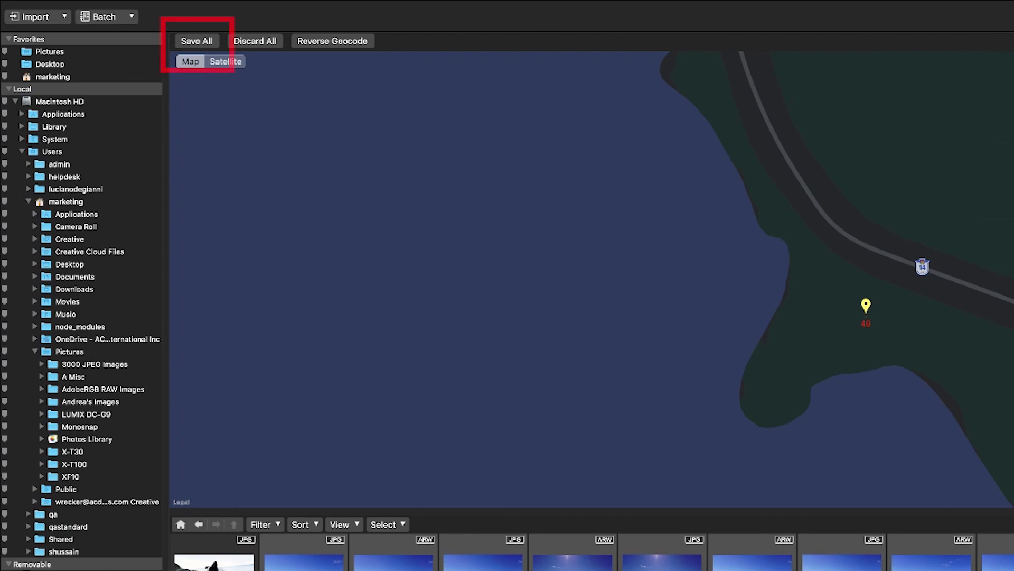
left_click(196, 41)
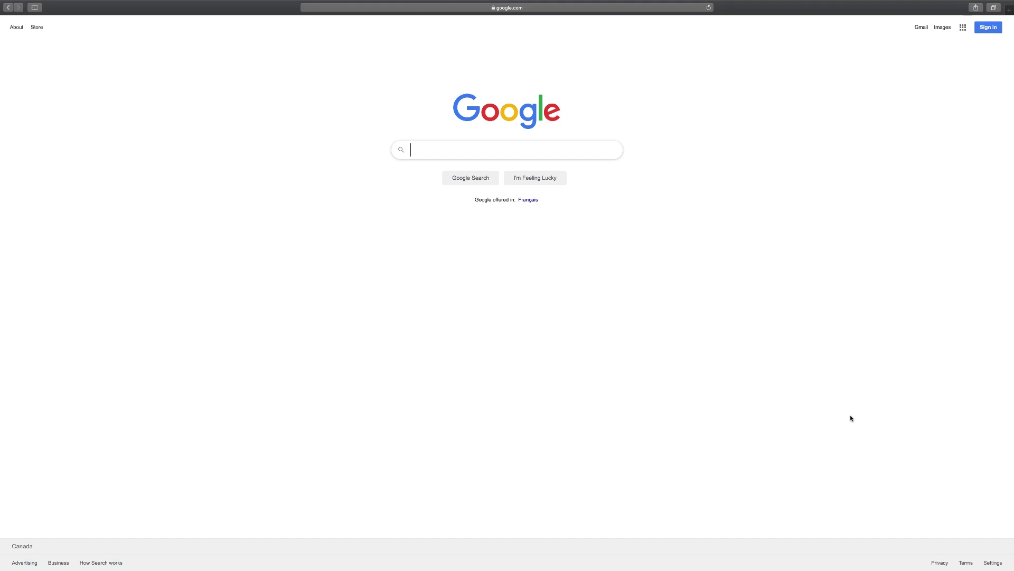
type("photo")
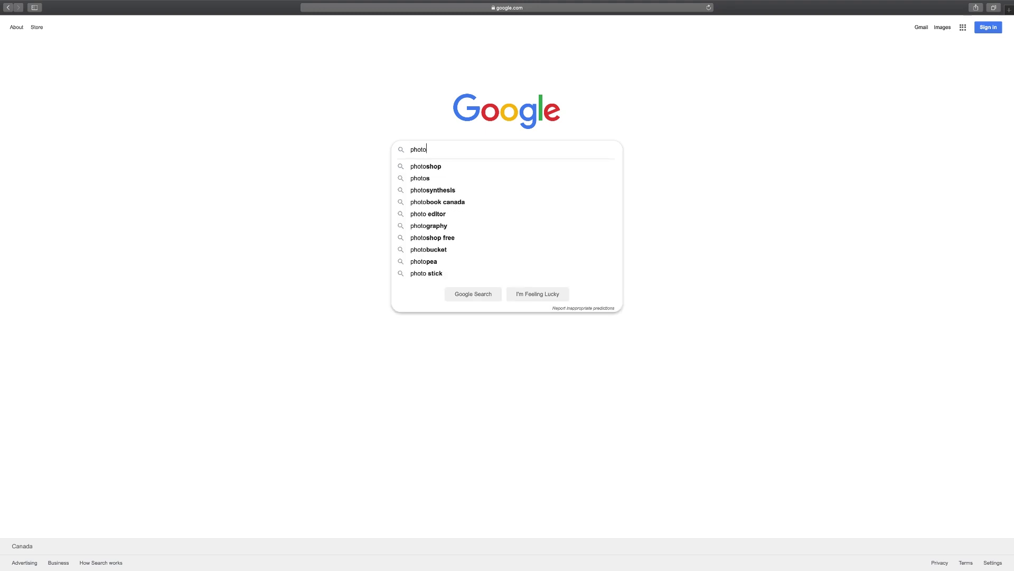
type("grapher near me")
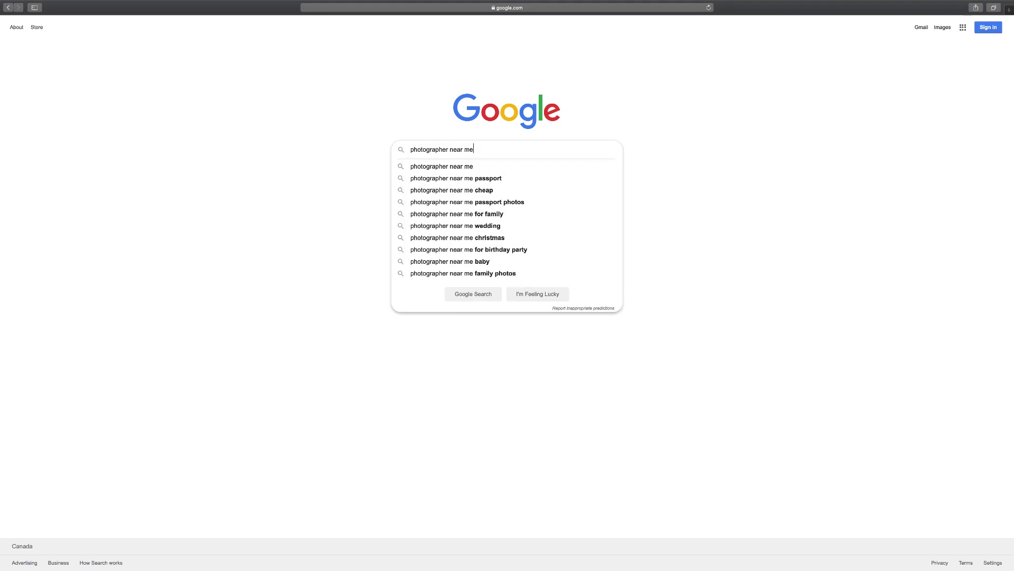